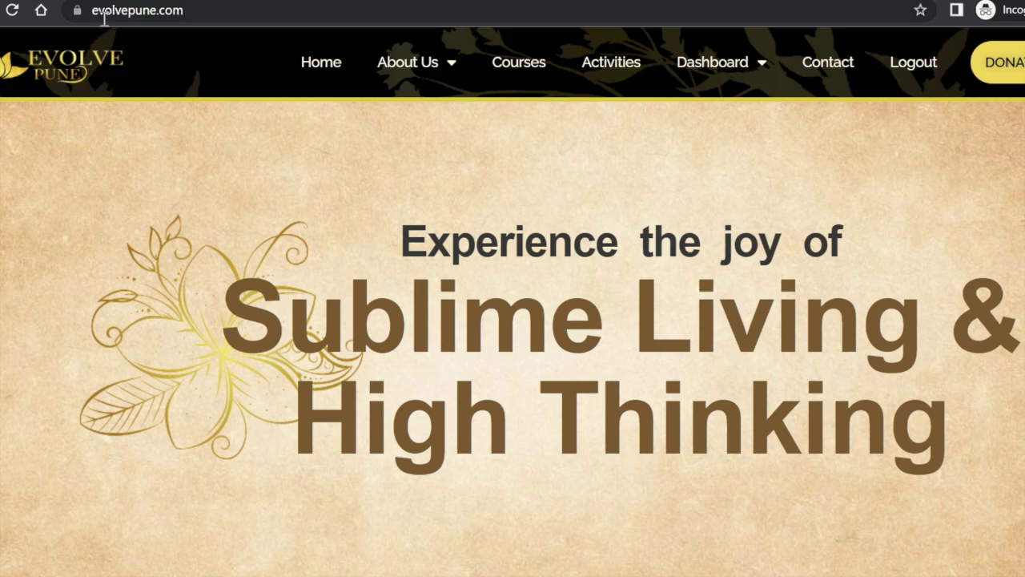
Go to evolvepune.com and open the Shiksha Program page from the home page's Learn More.
left_click(186, 14)
scroll(336, 320, "down", 4)
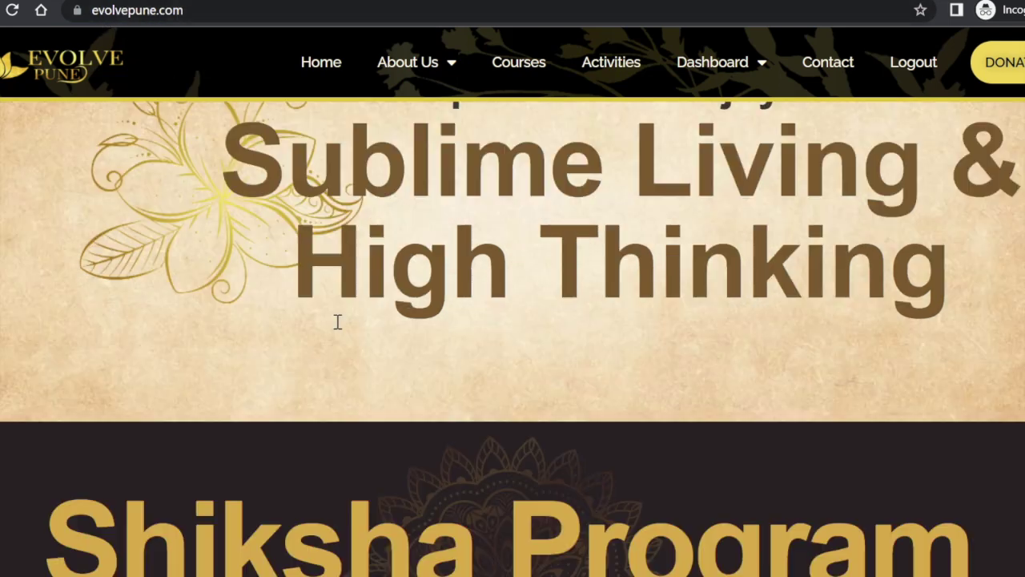
scroll(337, 321, "down", 2)
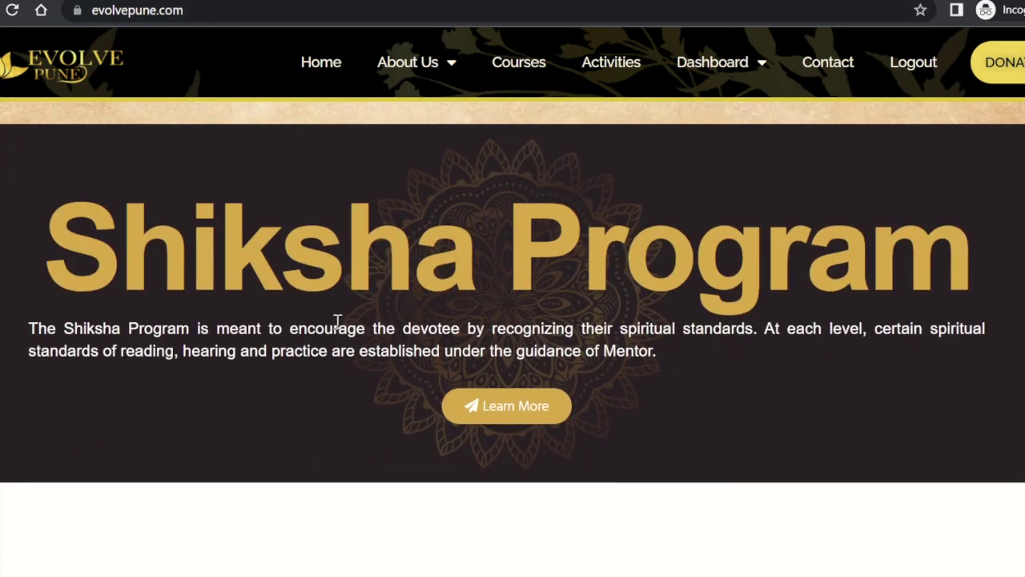
left_click(501, 416)
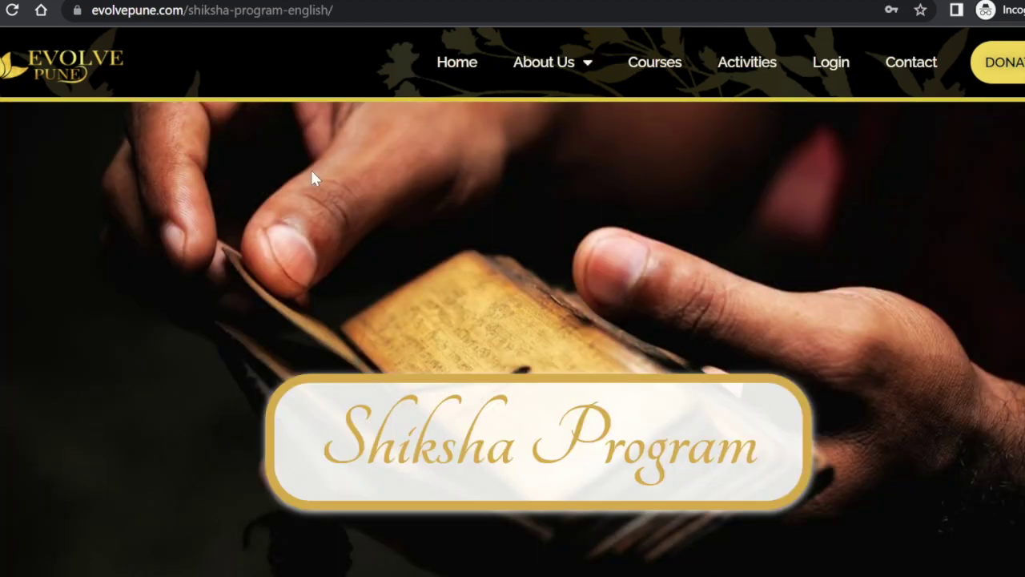
Show the Krishna Sevaka Level 2 courses, audio lectures, reading and duration in its popup.
scroll(565, 378, "down", 5)
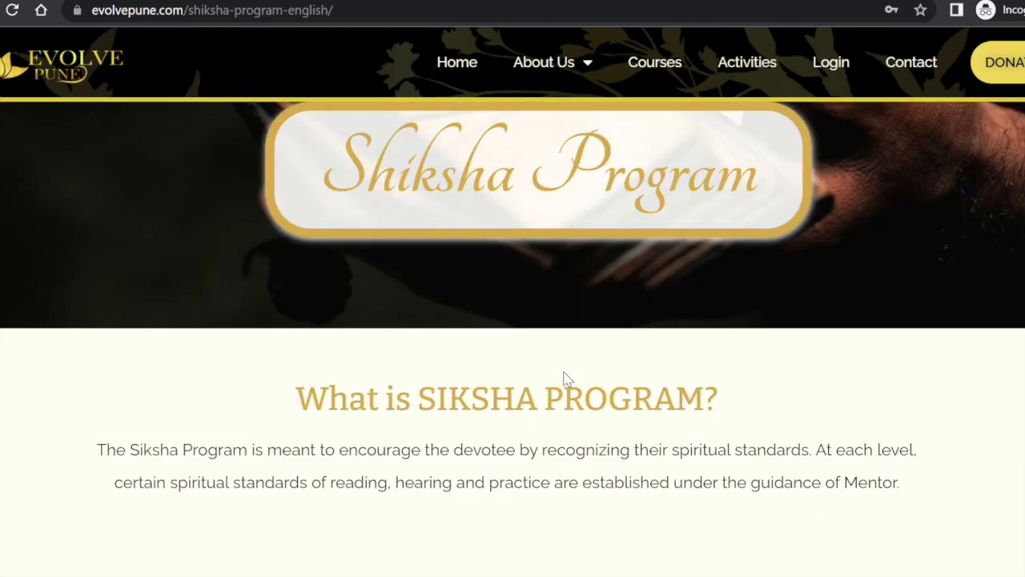
scroll(565, 379, "down", 1)
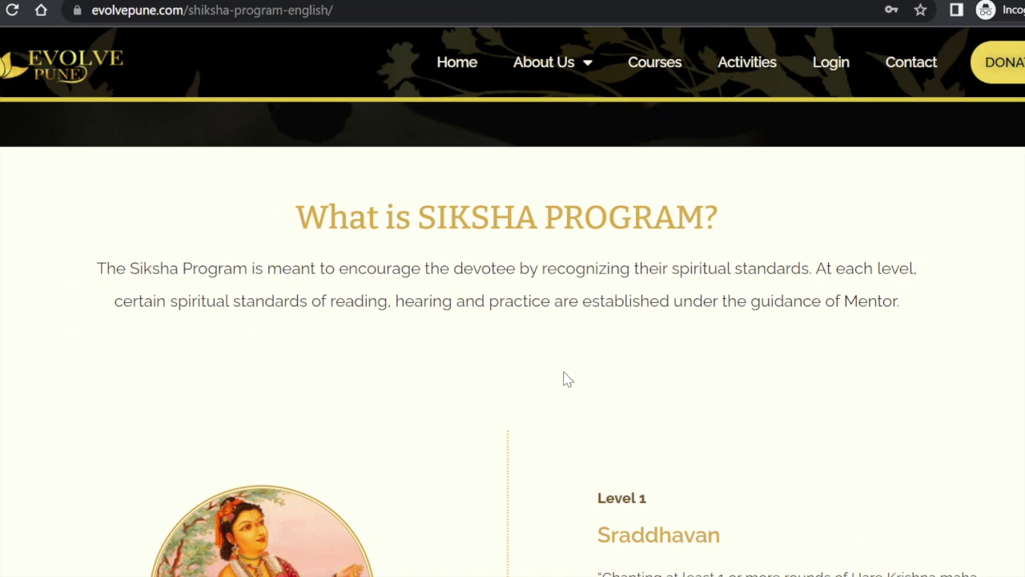
scroll(568, 379, "down", 1)
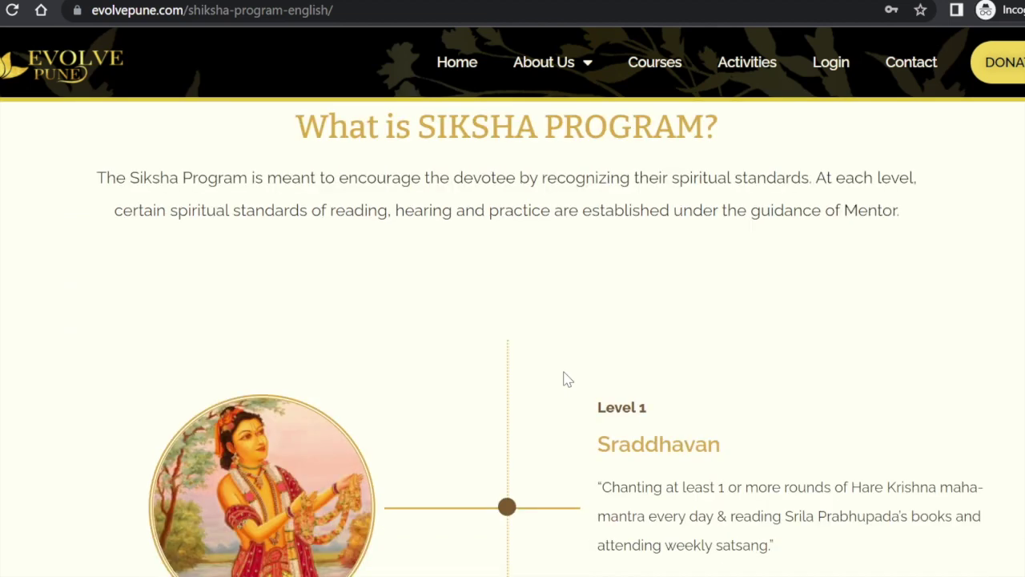
scroll(565, 379, "down", 3)
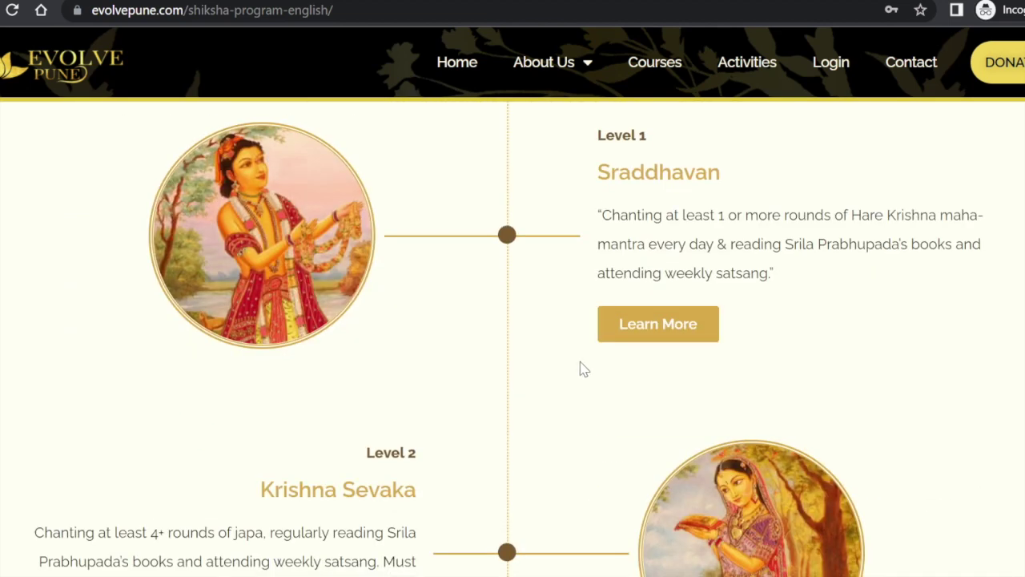
scroll(623, 360, "down", 2)
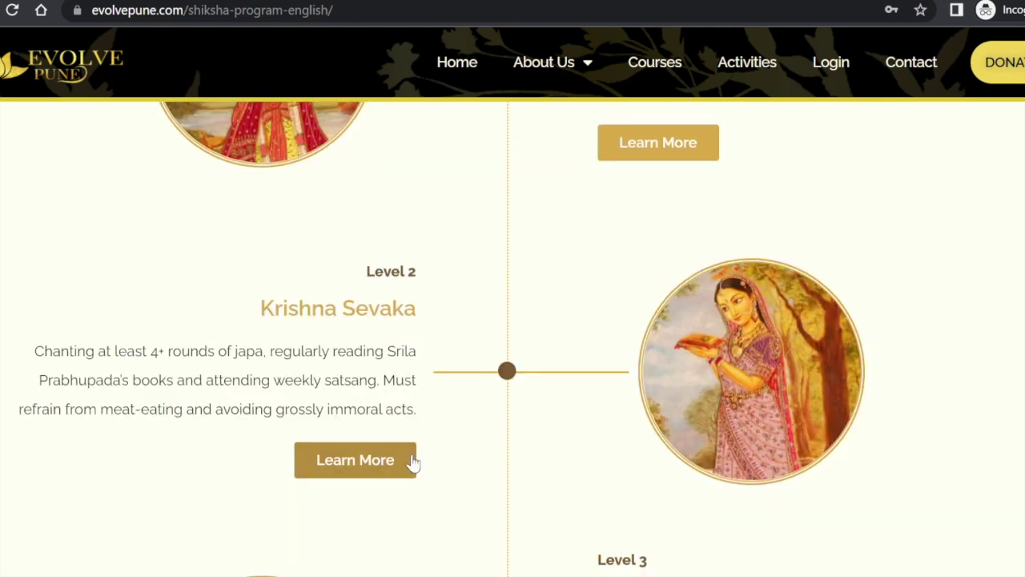
left_click(385, 465)
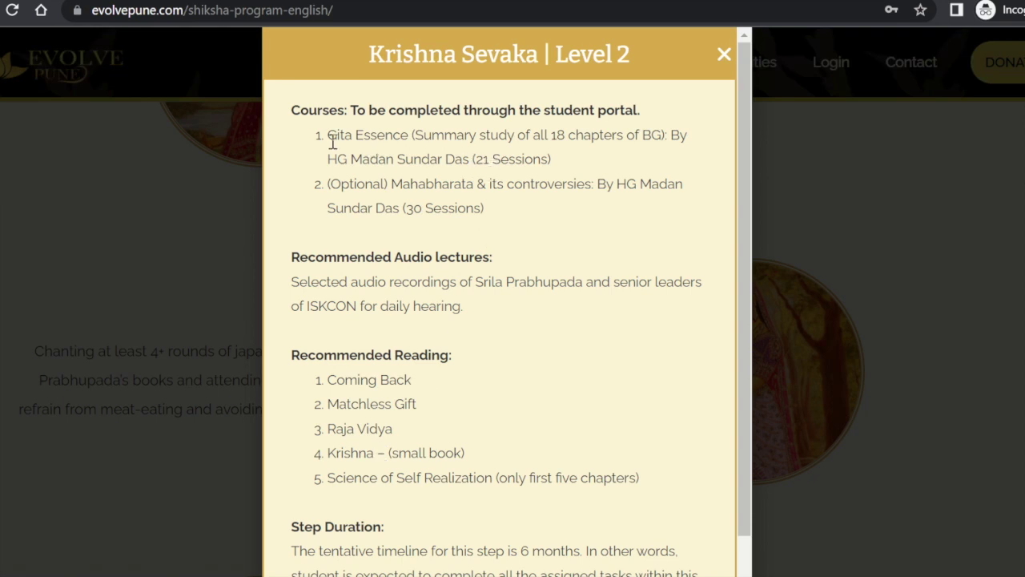
scroll(503, 276, "down", 1)
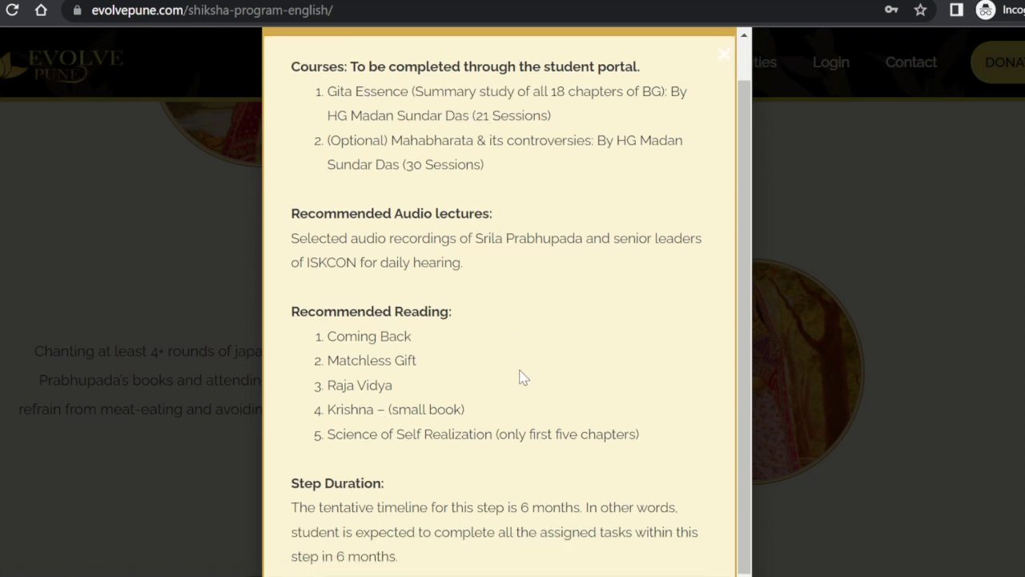
scroll(519, 362, "up", 1)
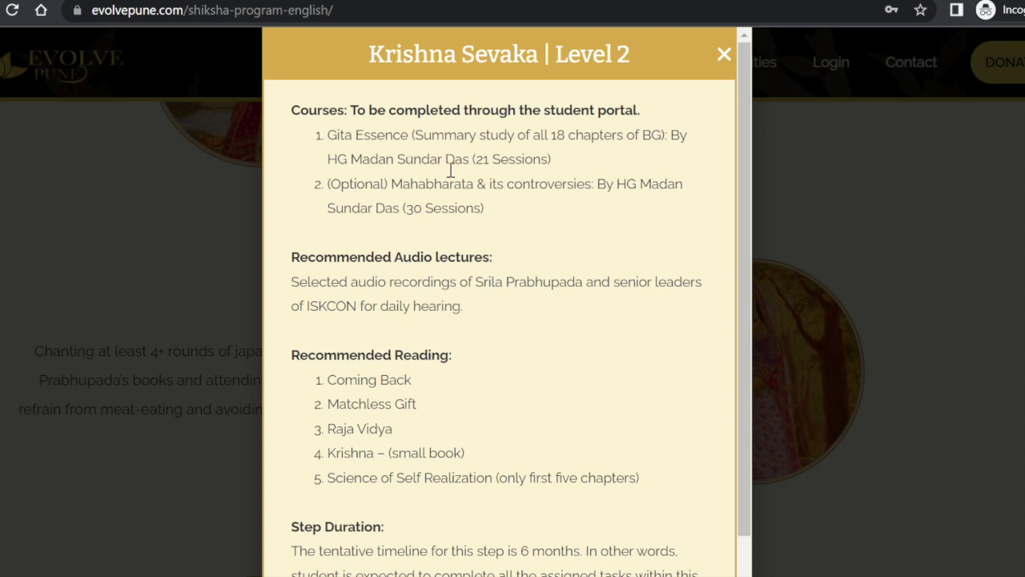
Close the Level 2 popup and submit the REGISTER HERE form via Register for the Program.
left_click(723, 54)
scroll(578, 386, "down", 6)
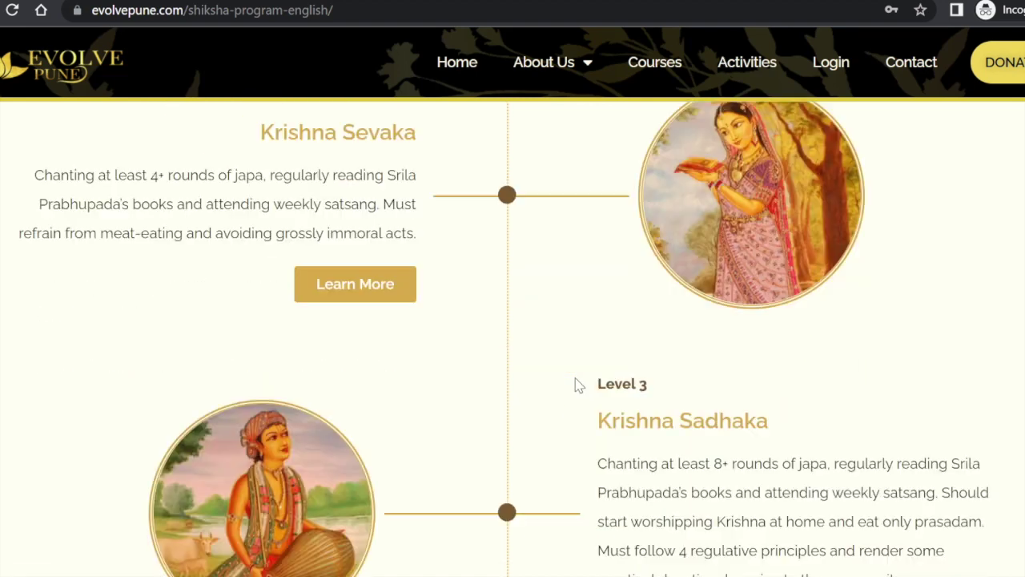
scroll(578, 385, "down", 10)
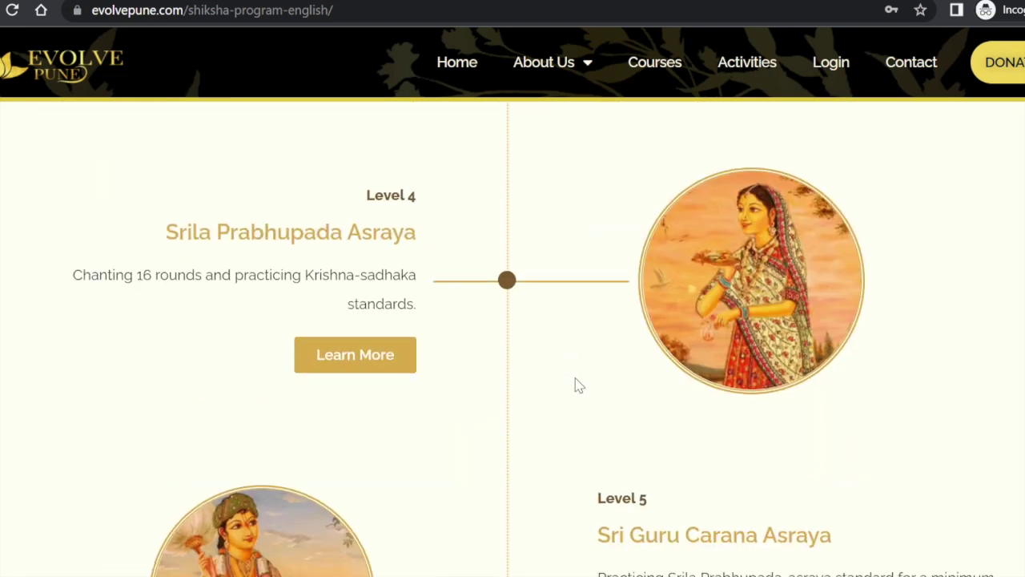
scroll(579, 386, "up", 1)
scroll(579, 385, "down", 1)
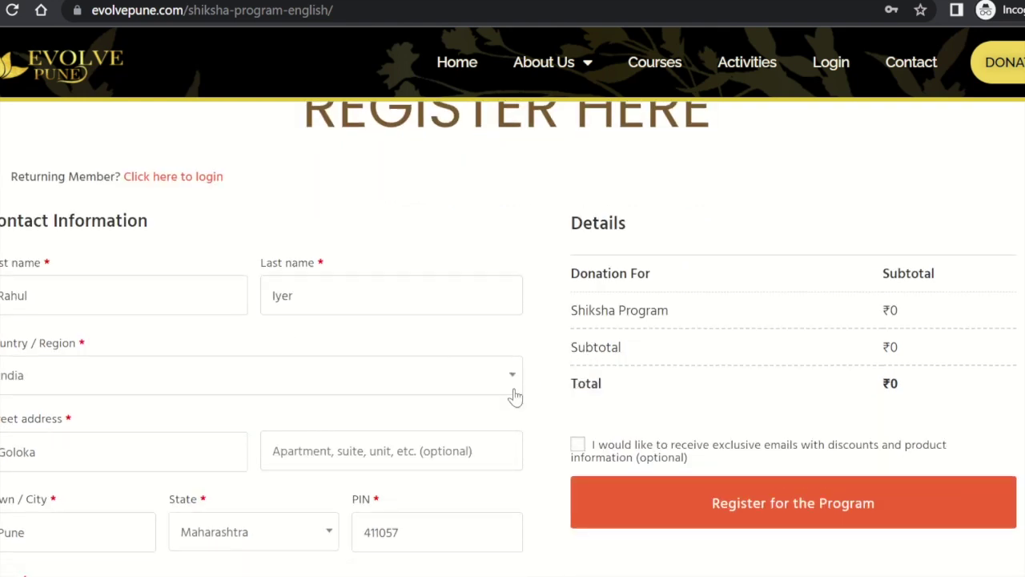
left_click(777, 511)
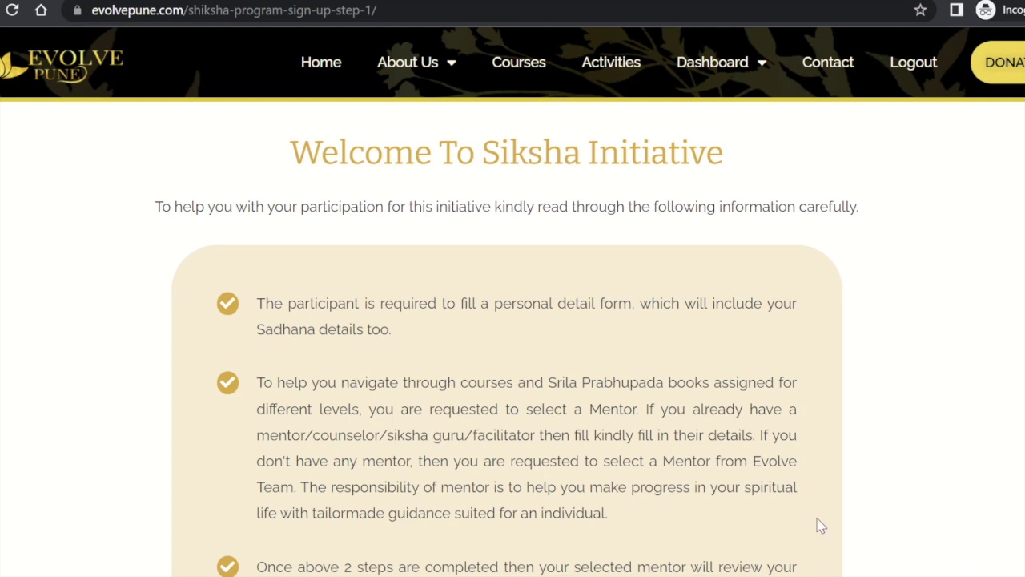
Choose 'Yes, I Agree' to the Siksha Initiative terms and submit step 1.
scroll(625, 462, "down", 2)
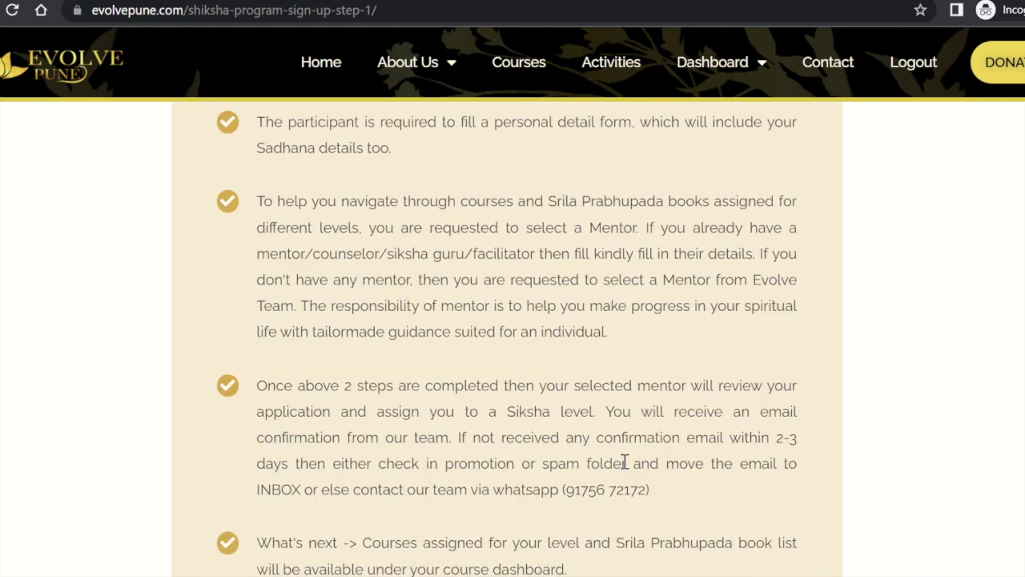
scroll(625, 463, "down", 1)
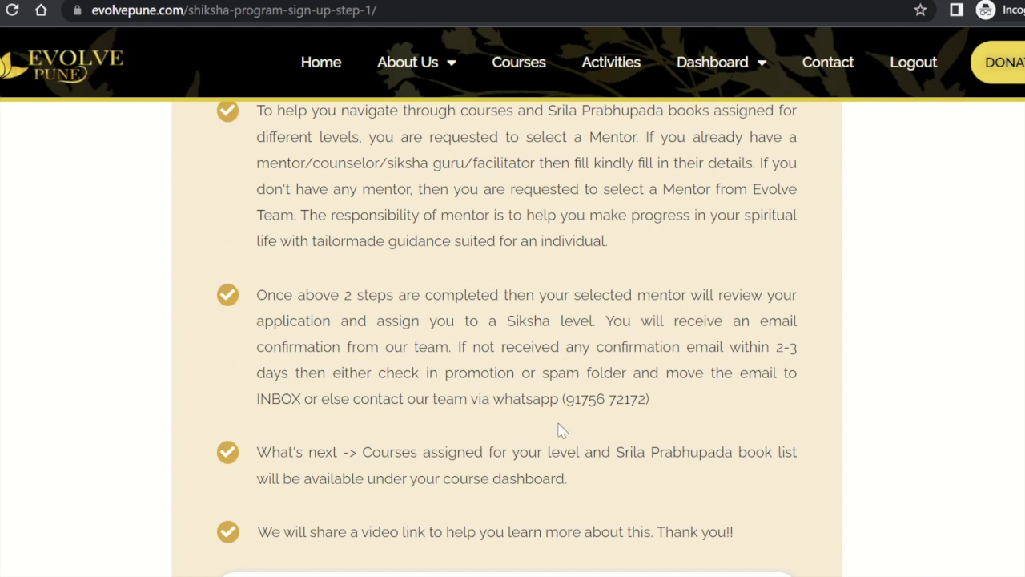
scroll(571, 427, "down", 6)
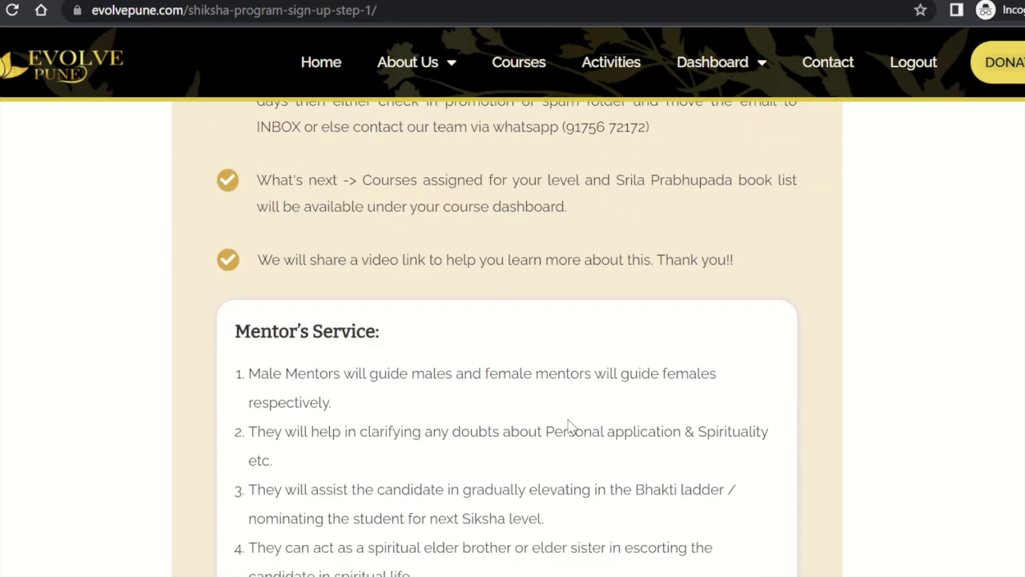
scroll(571, 427, "down", 2)
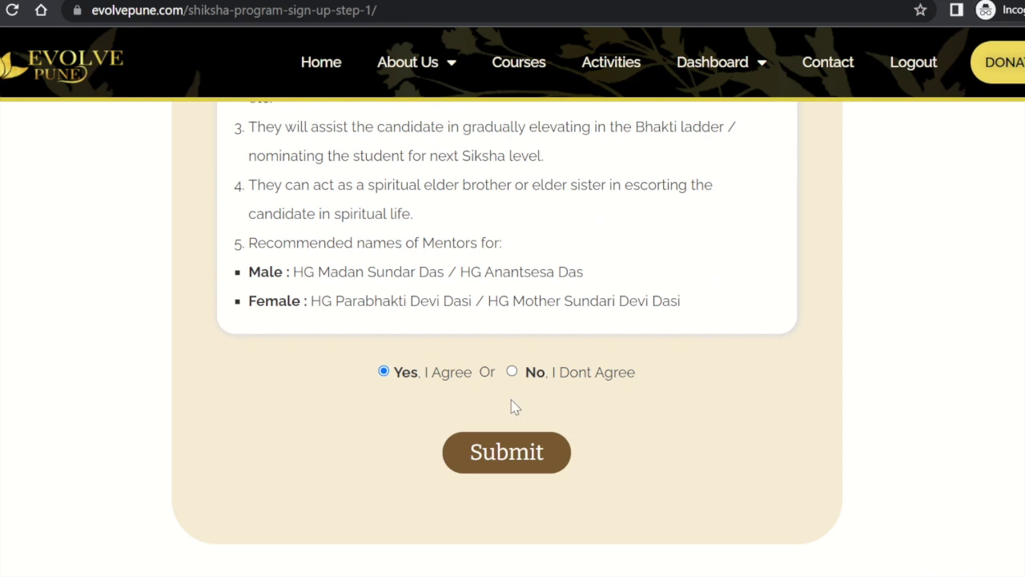
left_click(385, 373)
left_click(501, 454)
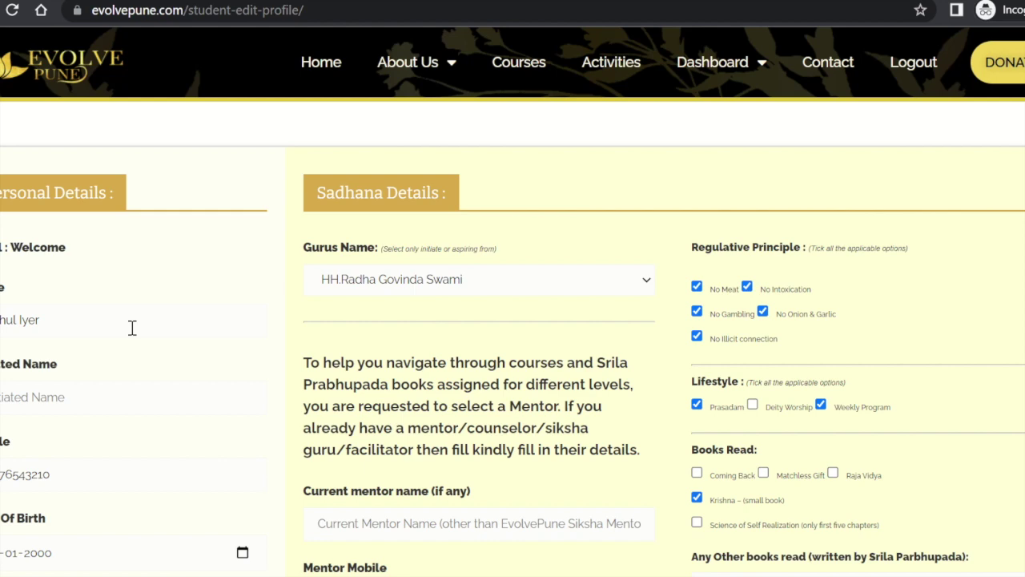
Review the Personal and Sadhana Details forms and open the 'Mentor within EvolvePune' dropdown.
scroll(457, 362, "down", 1)
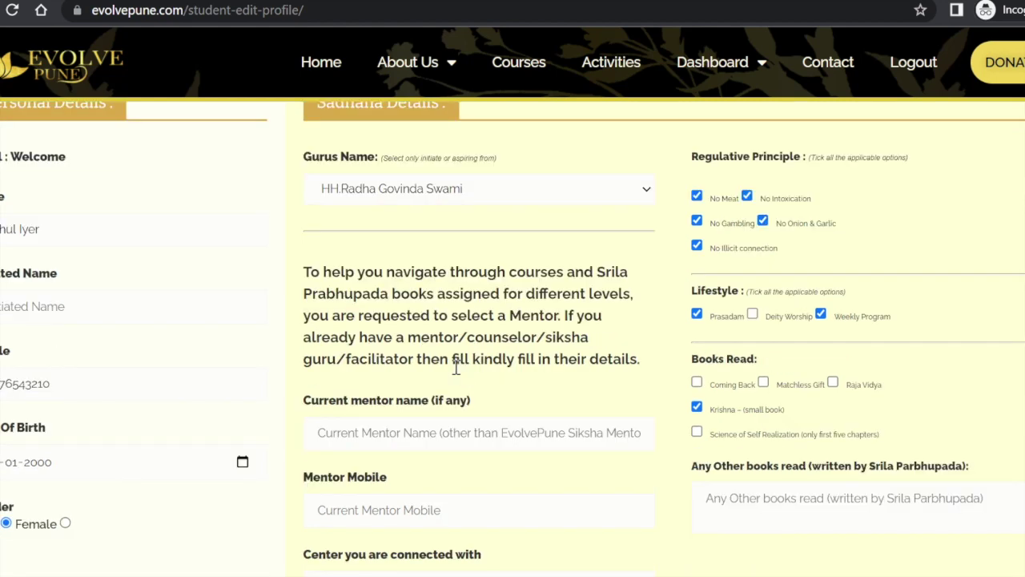
scroll(456, 367, "down", 2)
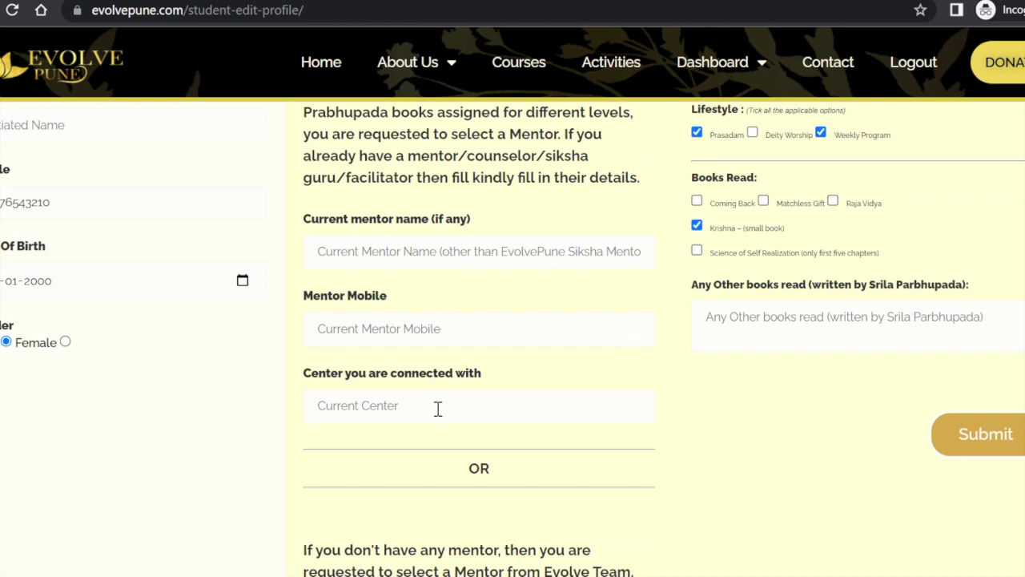
scroll(438, 408, "down", 4)
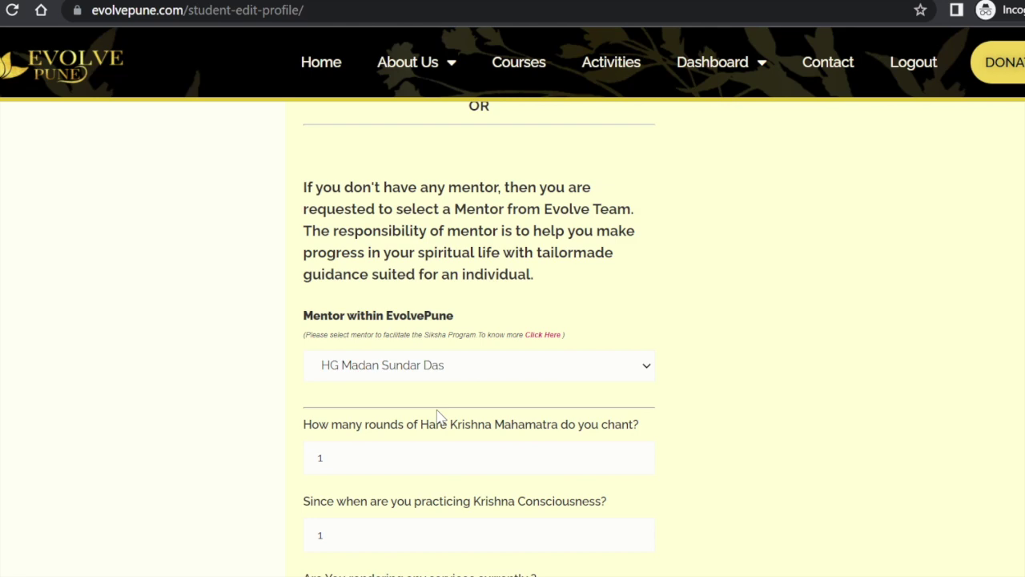
scroll(439, 416, "up", 5)
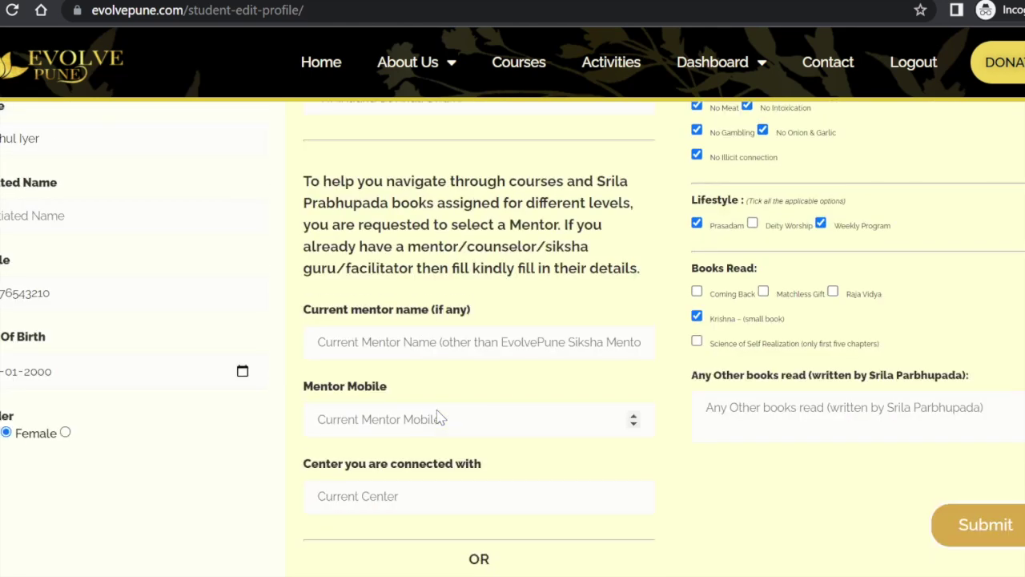
scroll(439, 418, "down", 3)
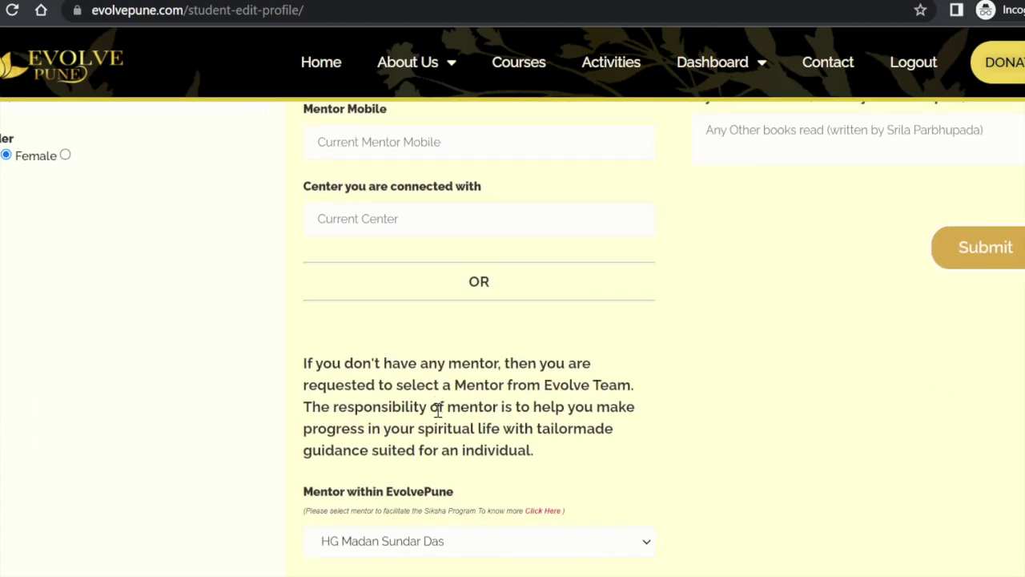
scroll(438, 411, "down", 3)
left_click(579, 276)
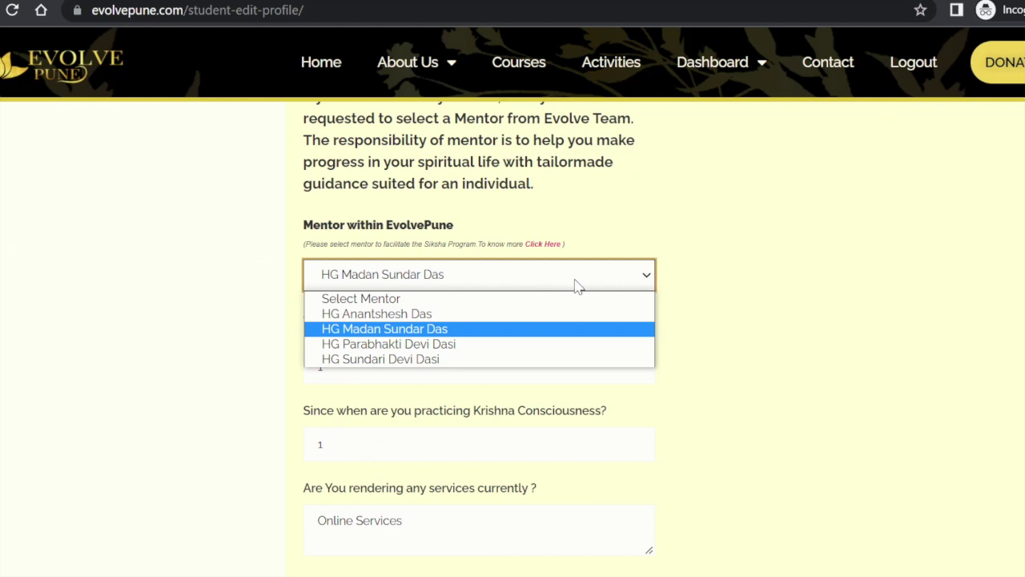
Keep the selected mentor, submit the student profile, and switch to the Gmail tab.
scroll(577, 282, "down", 1)
scroll(603, 419, "up", 2)
scroll(602, 420, "up", 5)
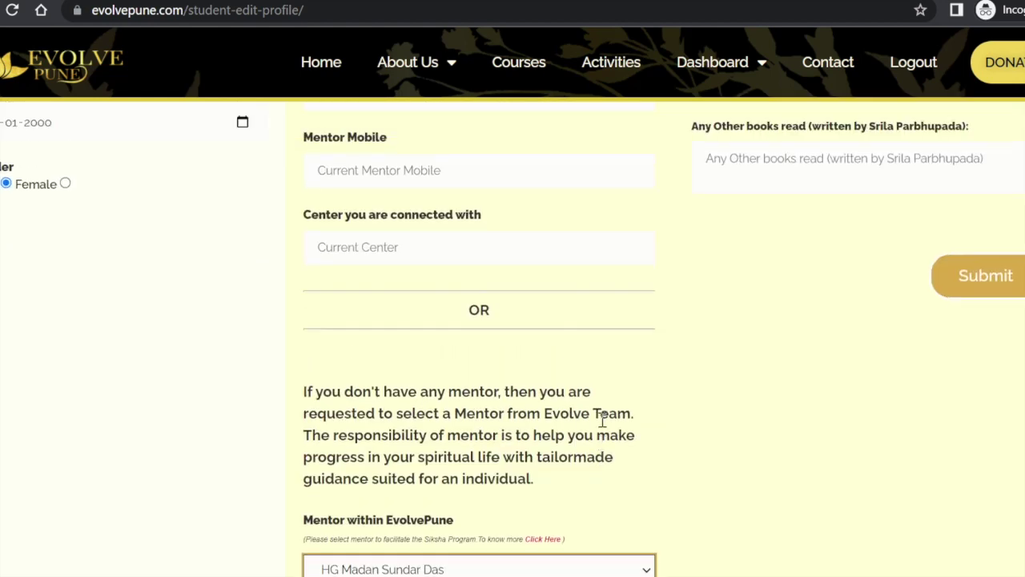
scroll(641, 419, "down", 1)
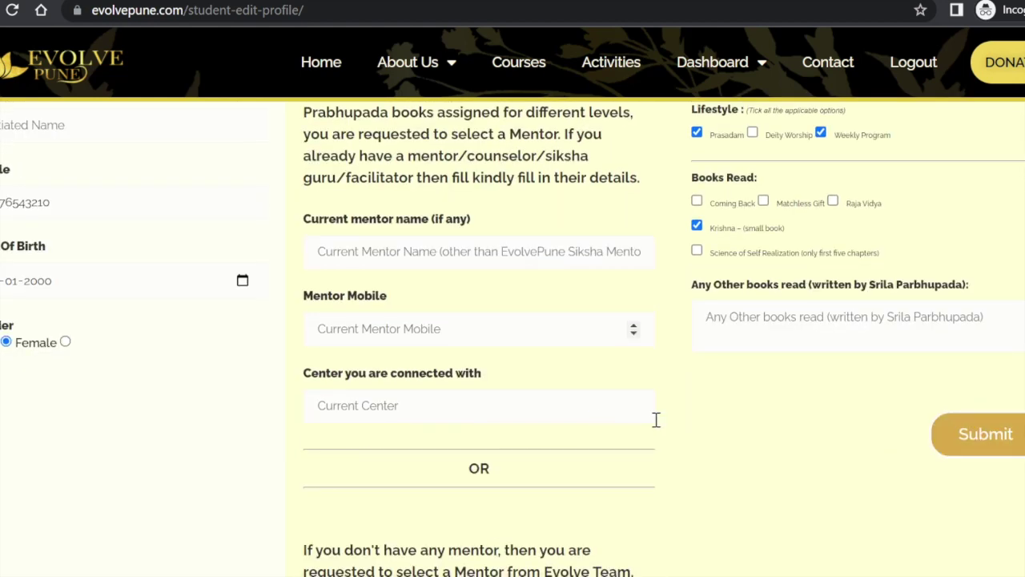
left_click(971, 441)
key("ctrl+Tab")
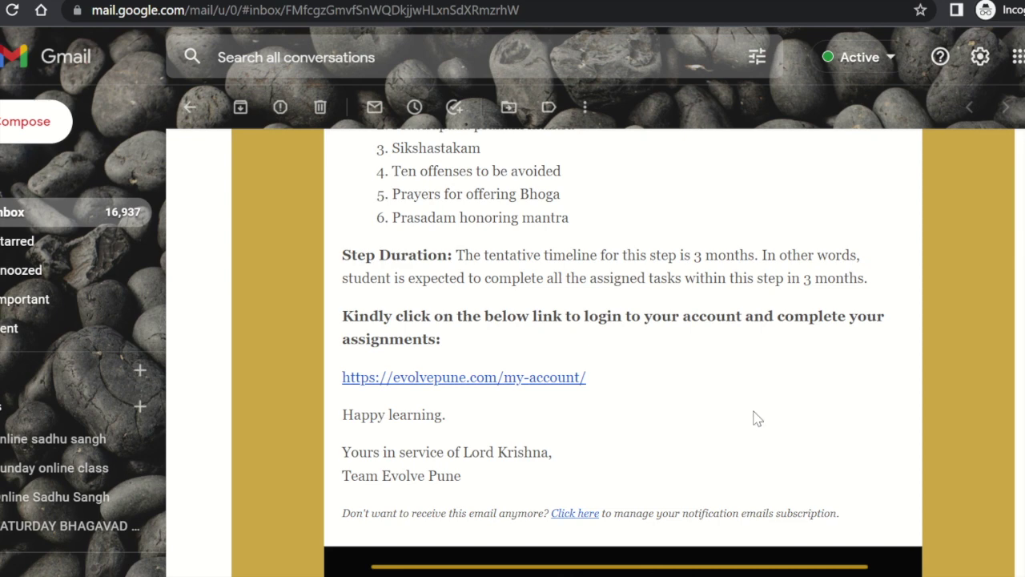
Read the Sraddhavan Level 1 assignment email and follow its evolvepune.com/my-account link.
scroll(756, 417, "up", 5)
scroll(755, 417, "up", 1)
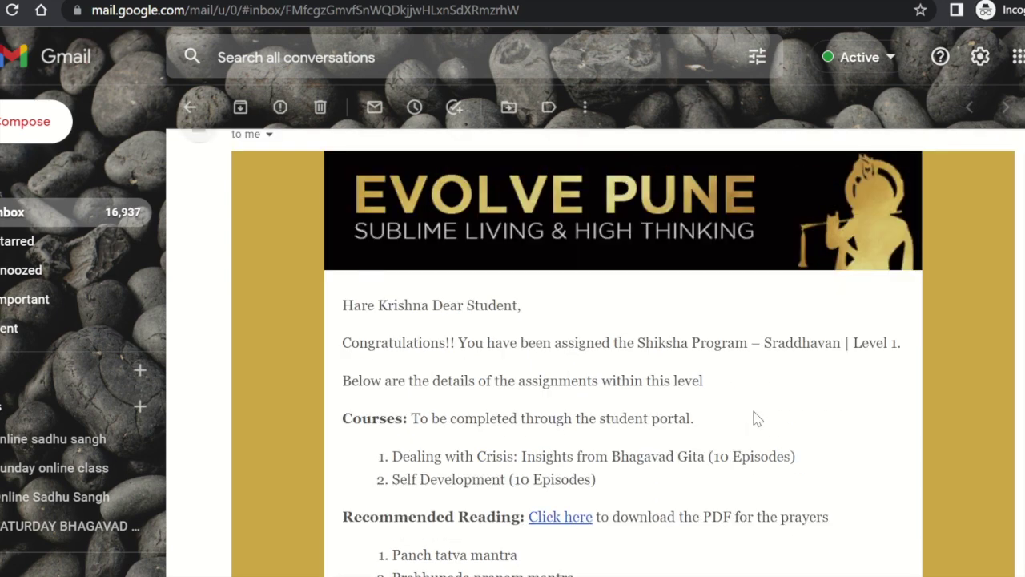
scroll(757, 418, "down", 2)
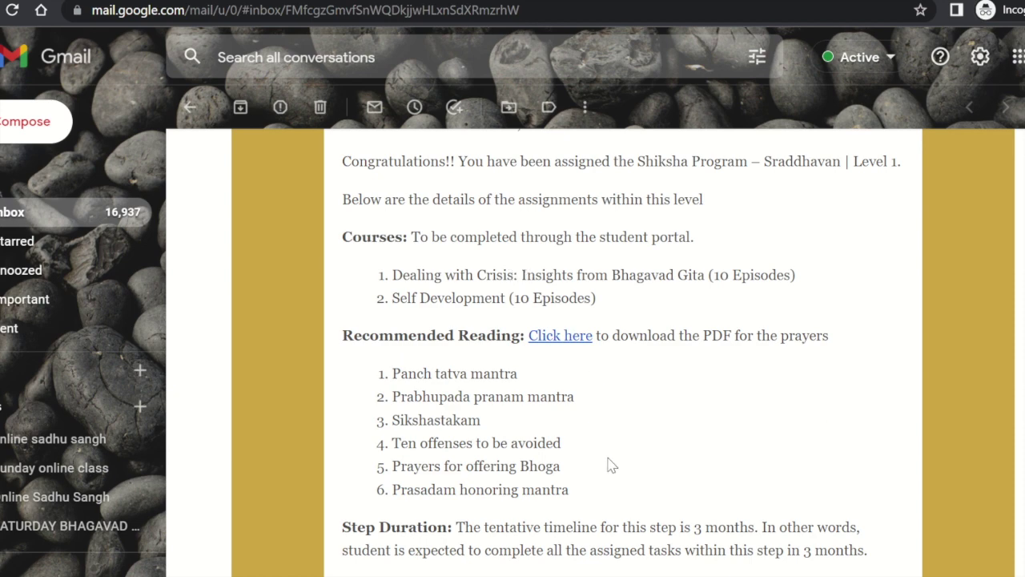
scroll(608, 466, "down", 2)
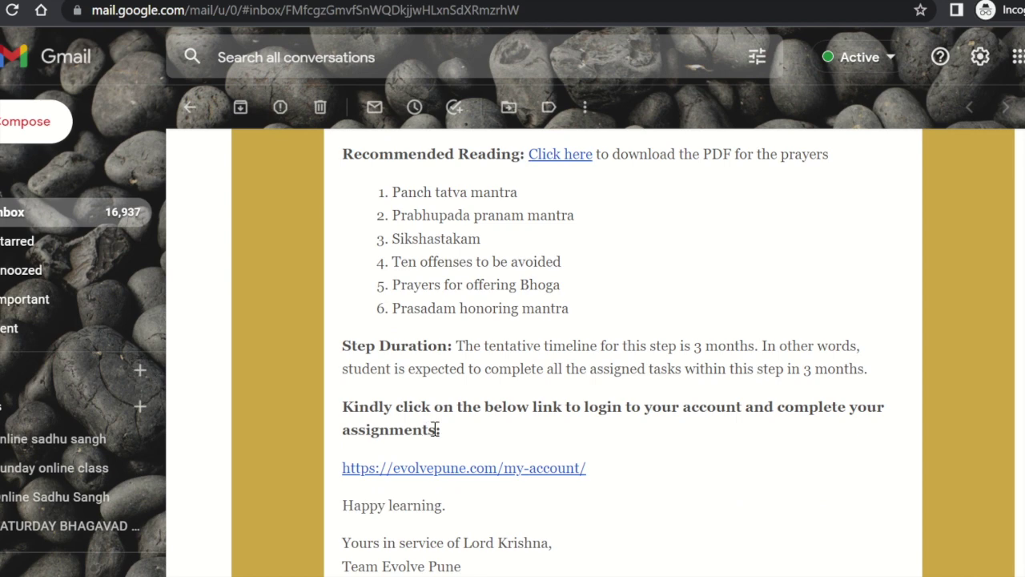
left_click(441, 474)
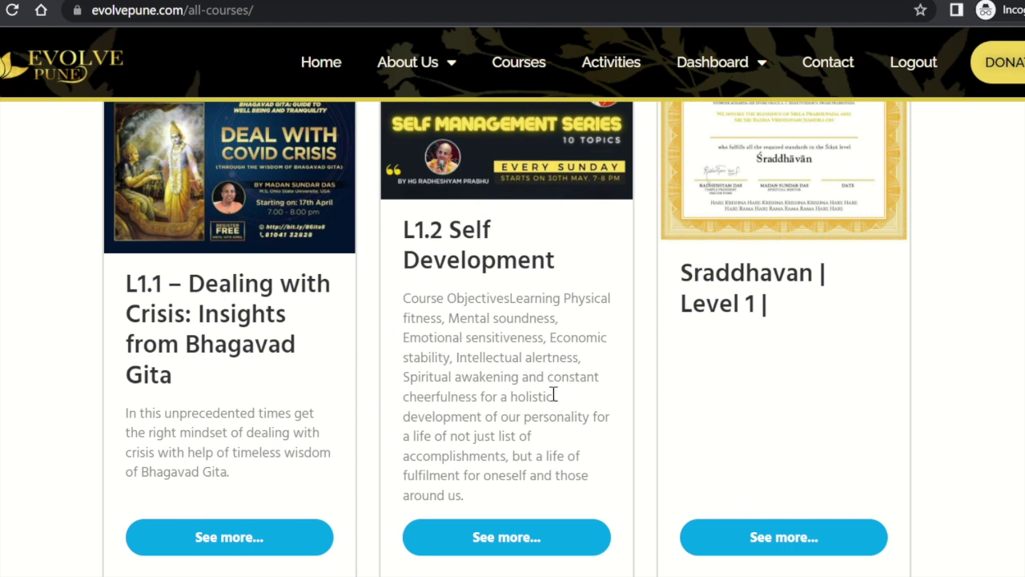
scroll(553, 394, "up", 2)
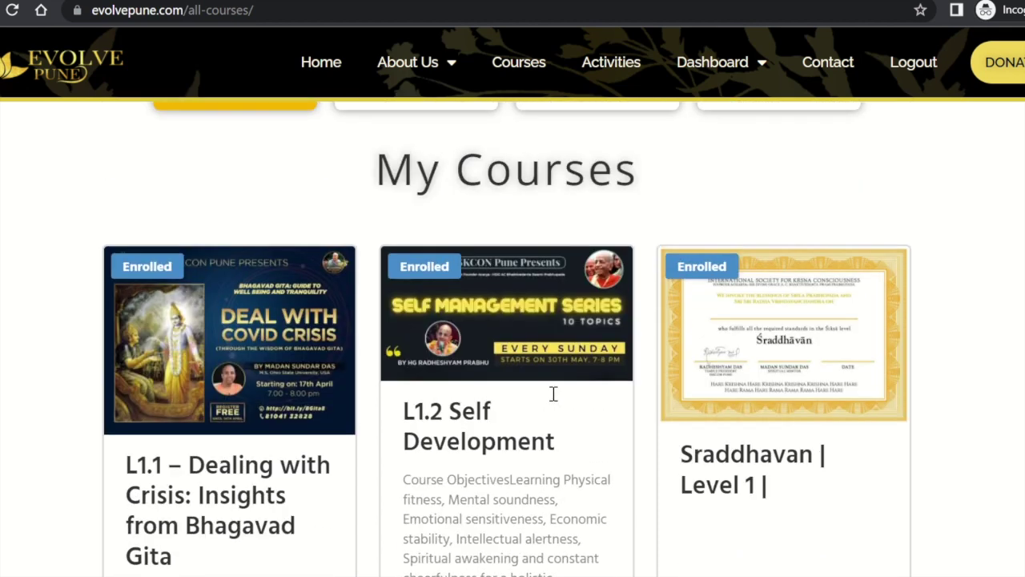
scroll(552, 394, "down", 2)
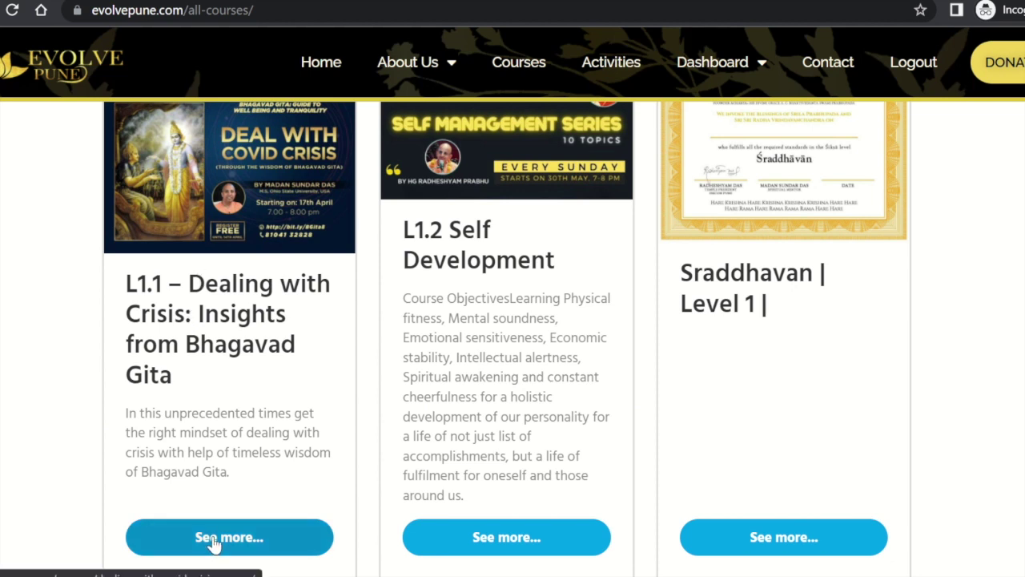
left_click(369, 207)
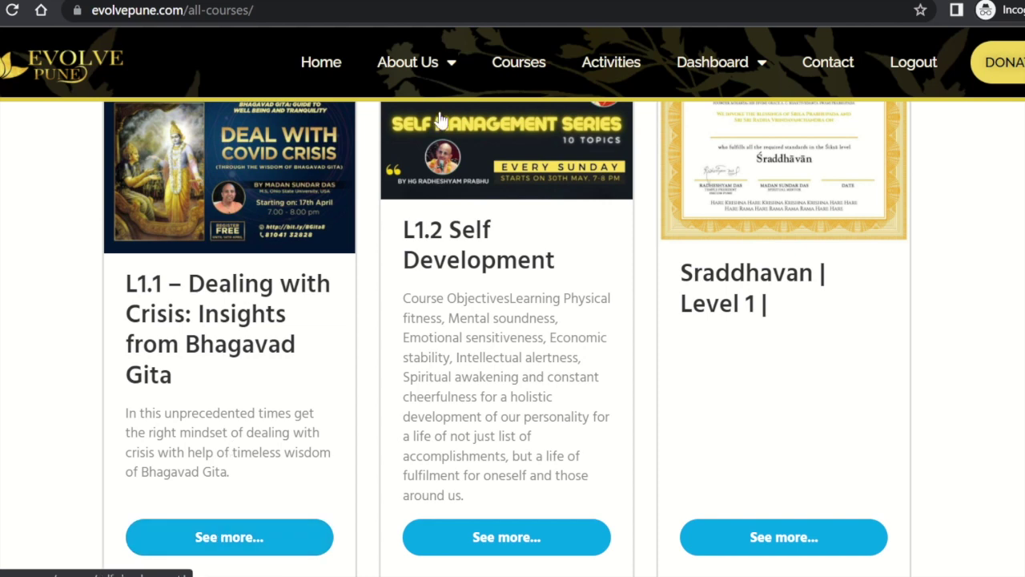
scroll(409, 382, "down", 2)
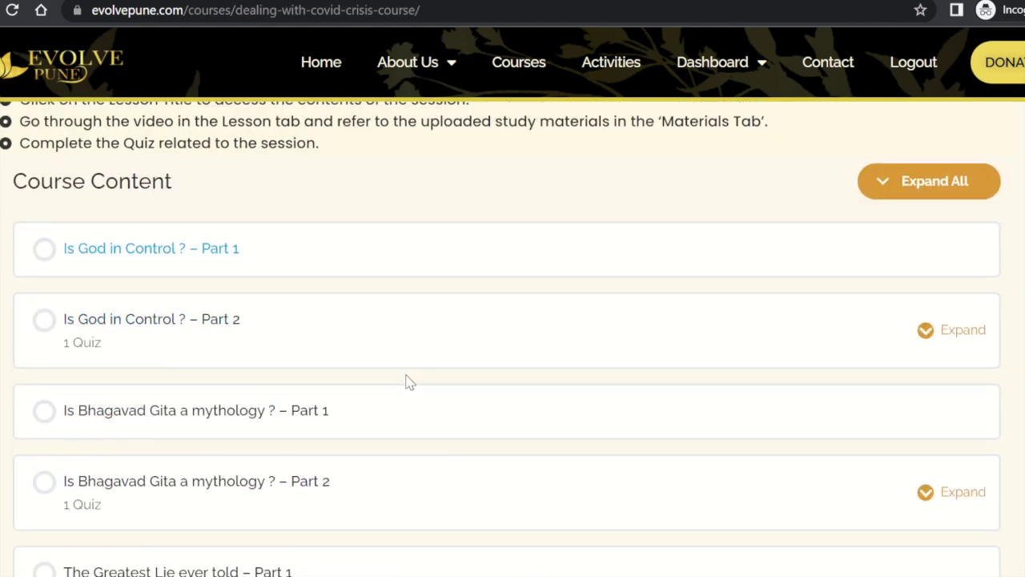
scroll(407, 382, "down", 1)
scroll(405, 382, "up", 2)
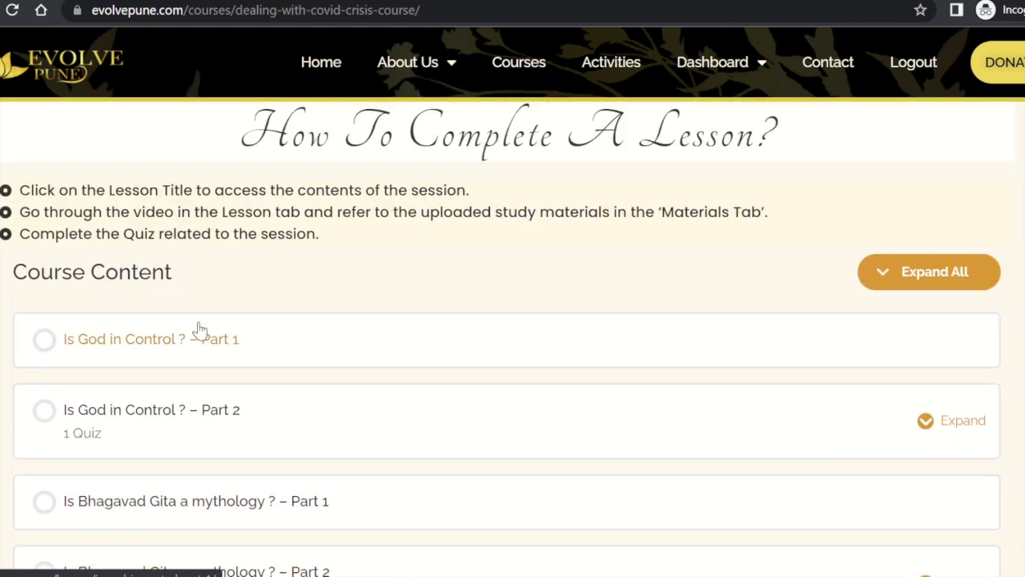
left_click(156, 344)
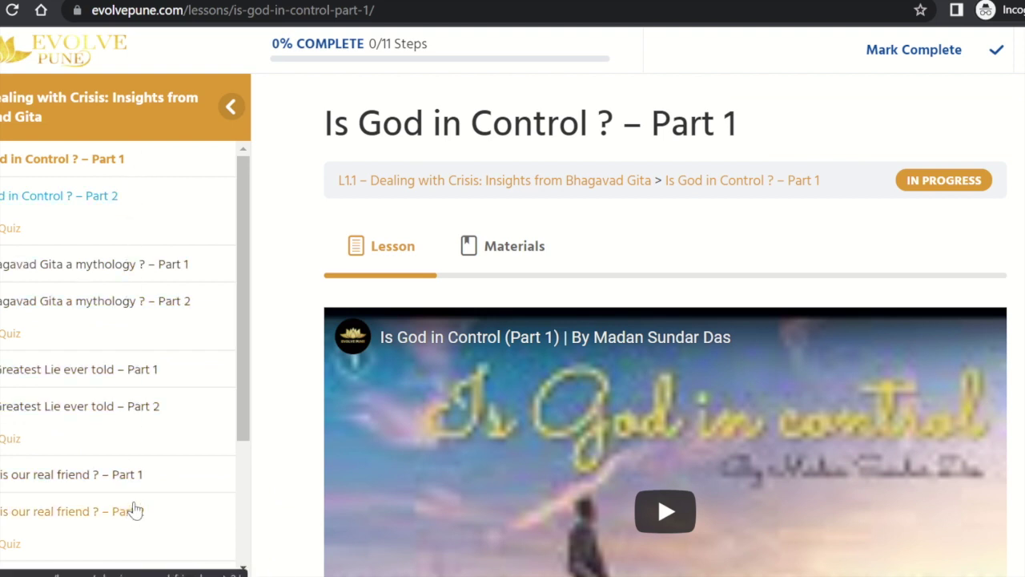
scroll(915, 496, "down", 4)
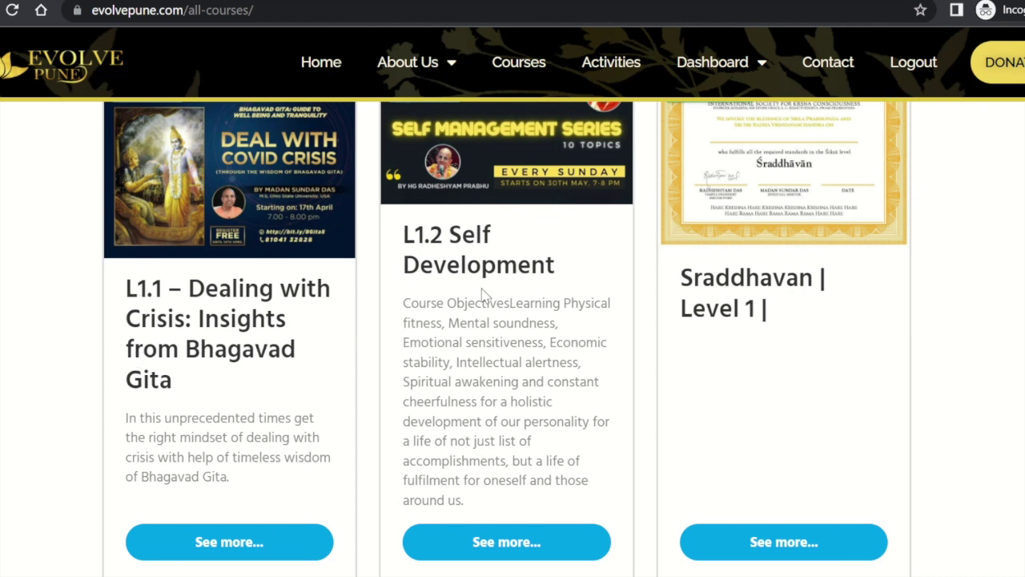
Open the Sraddhavan Level 1 course from the all-courses page.
scroll(761, 432, "up", 1)
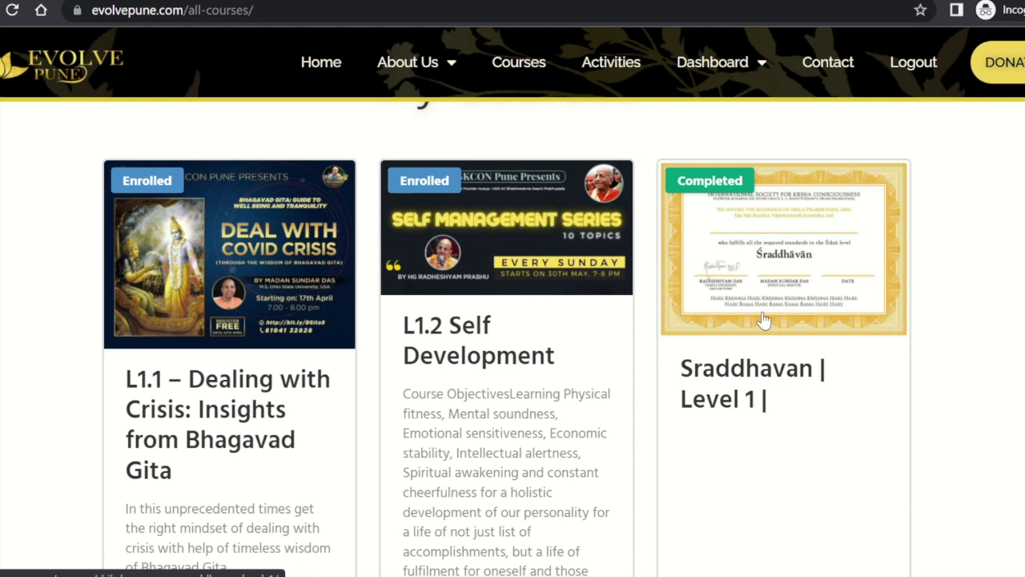
scroll(763, 317, "down", 1)
scroll(763, 313, "up", 1)
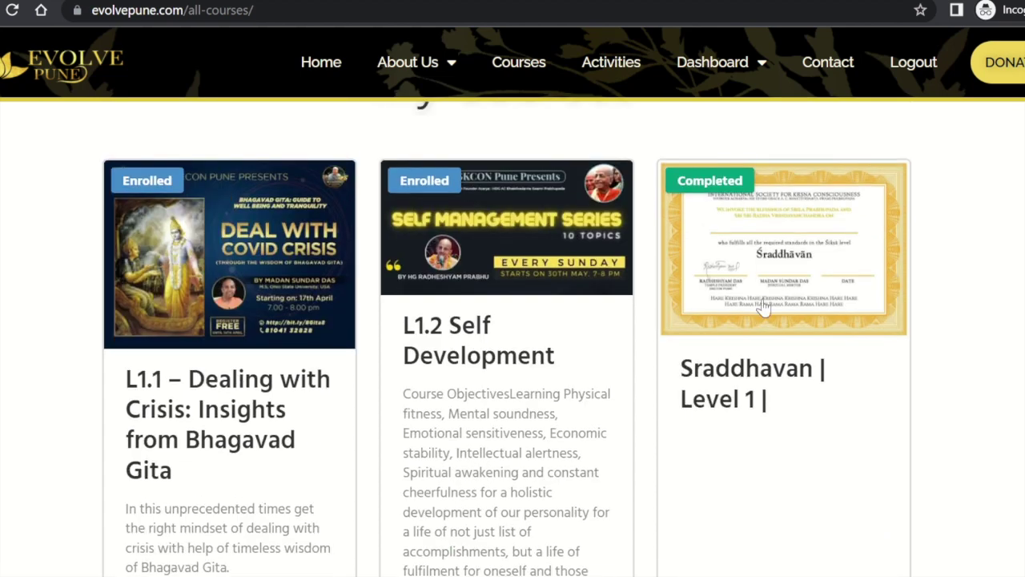
left_click(744, 173)
Open the Sraddhavan Level 1 certificate PDF from Course Content's certificate link.
scroll(712, 343, "down", 3)
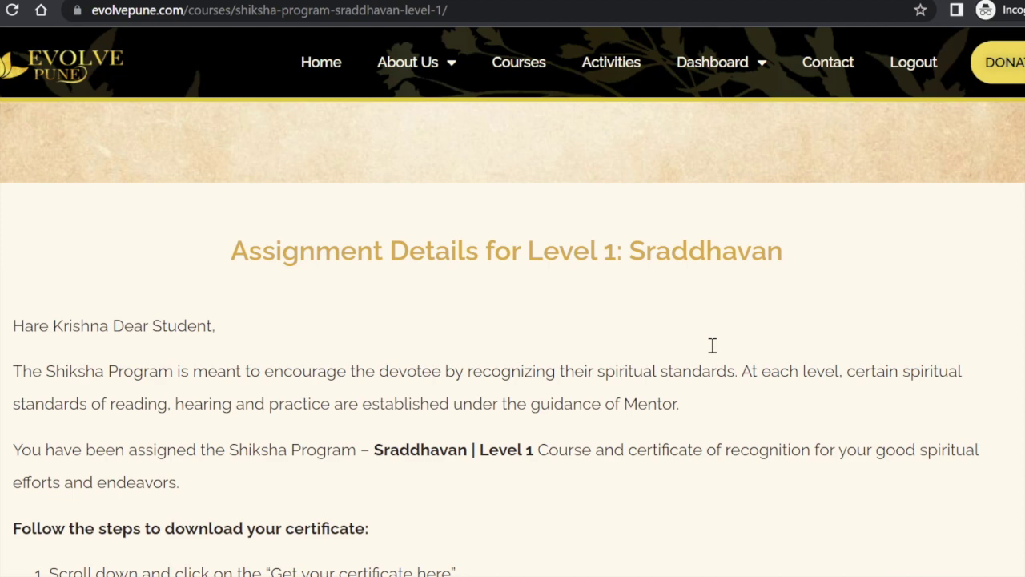
scroll(712, 344, "down", 10)
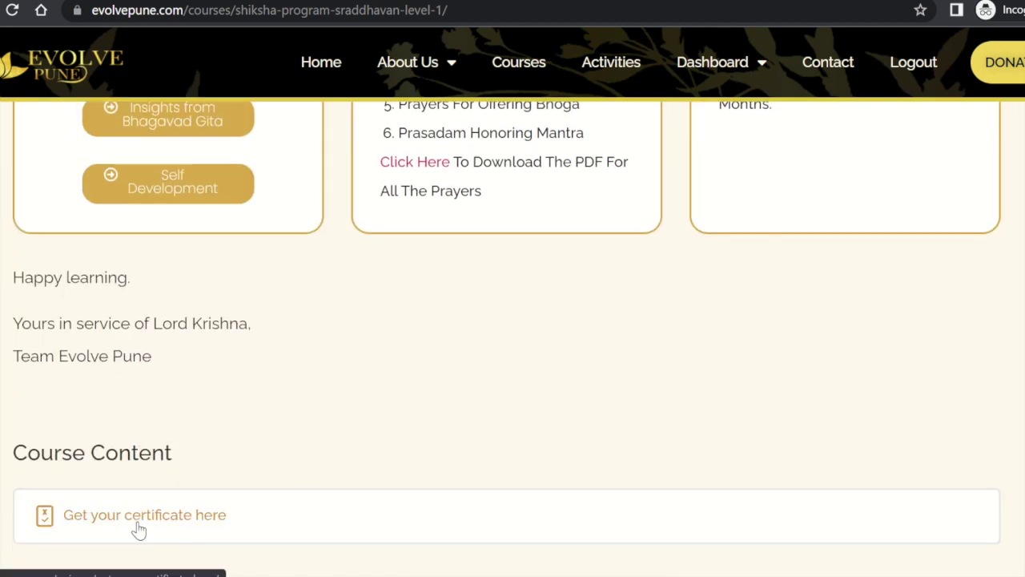
left_click(149, 524)
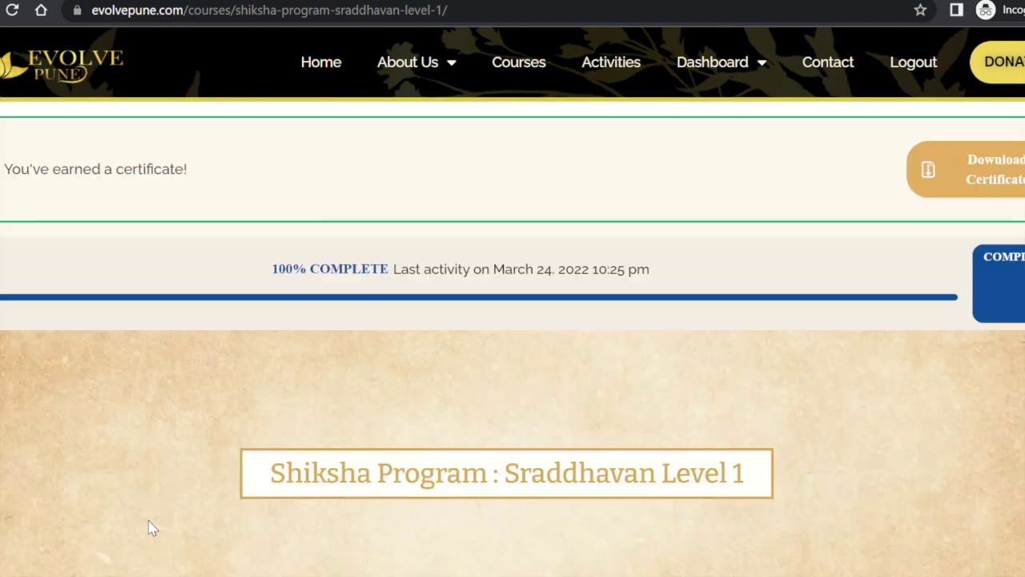
left_click(1002, 189)
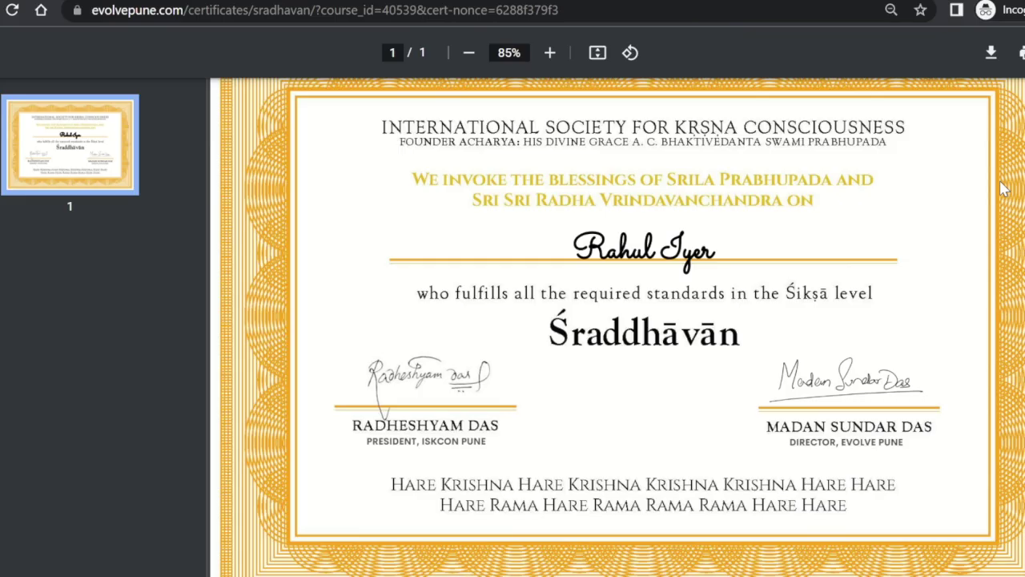